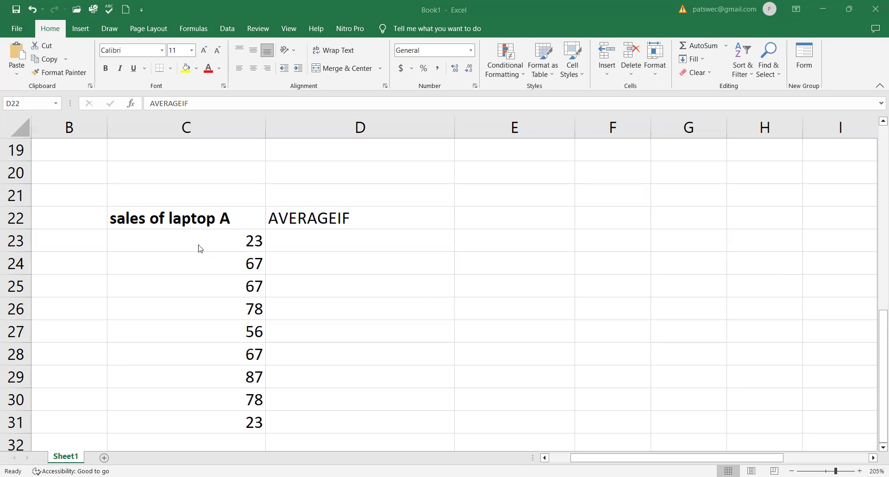
Step: Append "($)" to the "sales of laptop A" header in C22
double_click(238, 219)
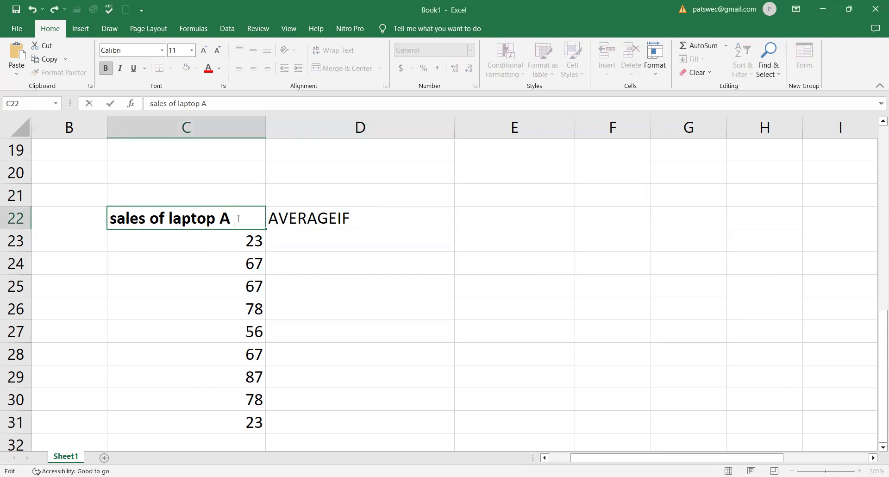
type("(")
type("$)")
Step: Start an AVERAGEIF formula in D23 with C23:C31 as its range
left_click(322, 248)
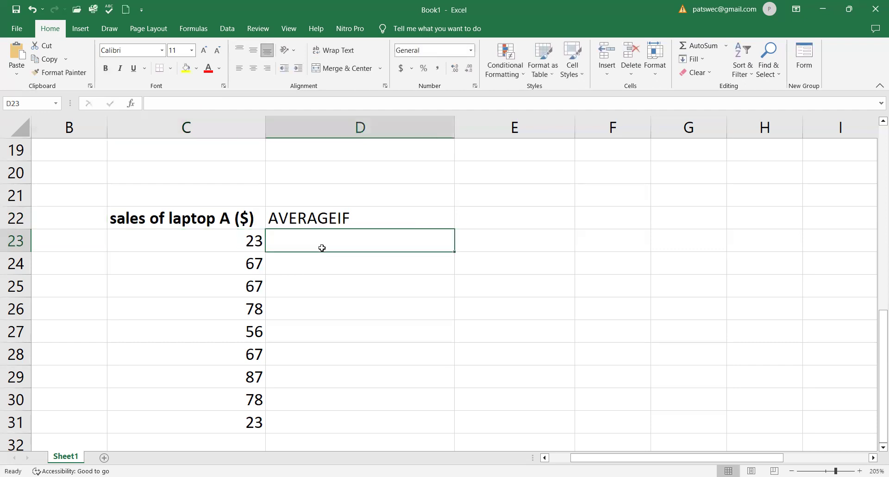
type("=")
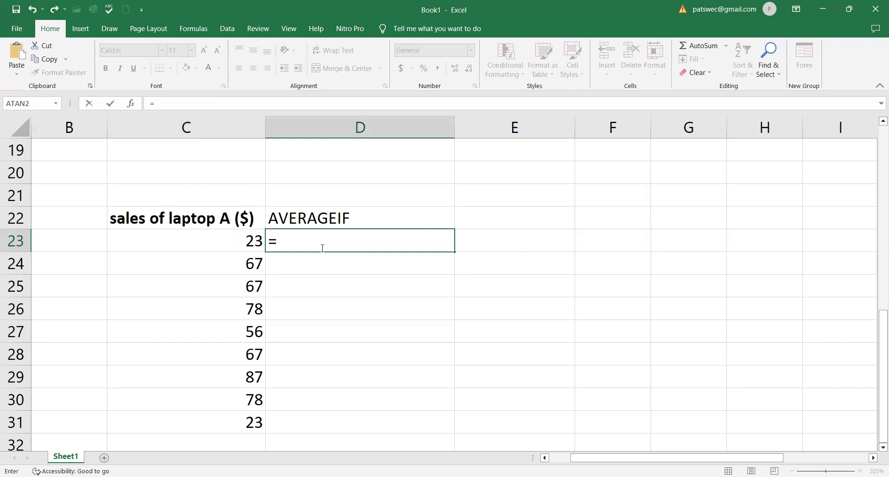
type("avera")
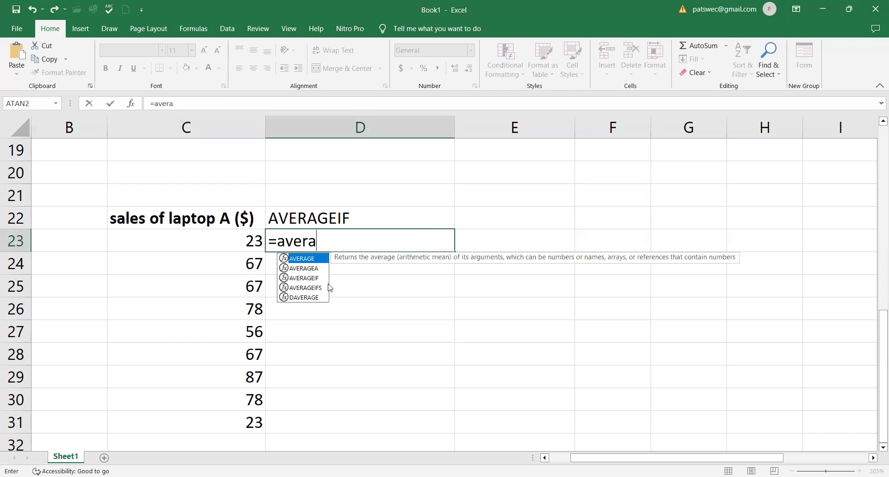
double_click(297, 277)
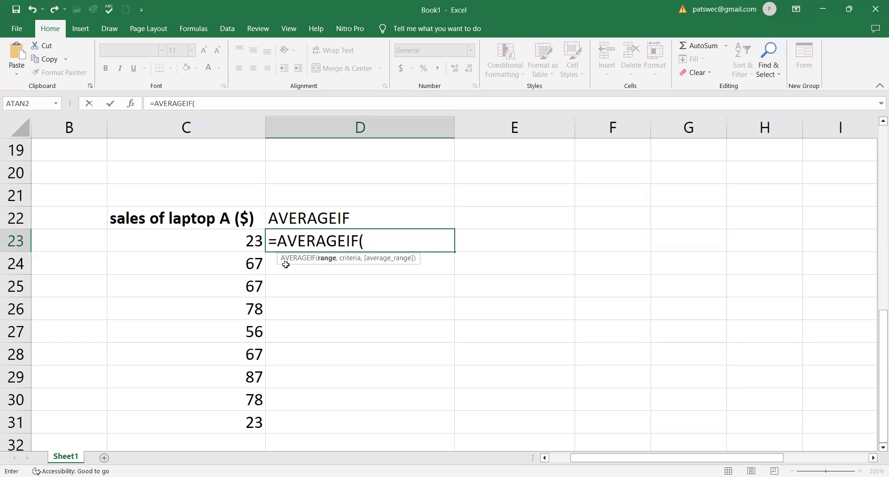
left_click(250, 242)
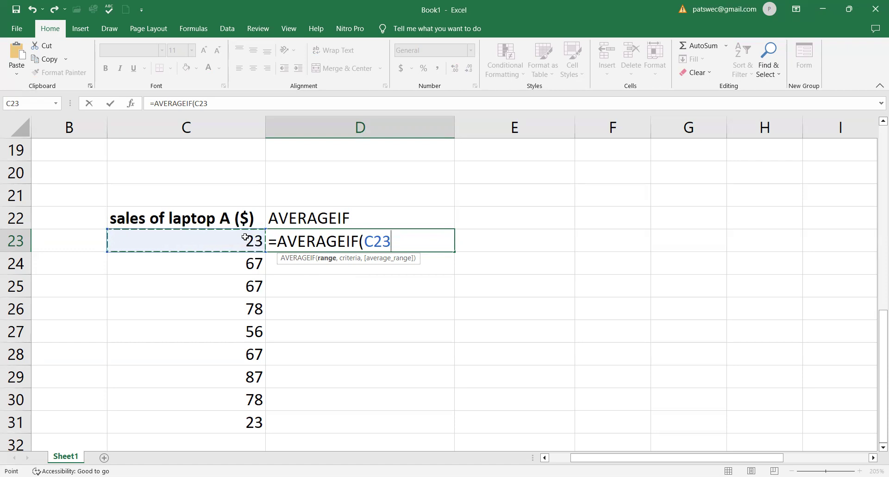
key("F8")
key("BackSpace")
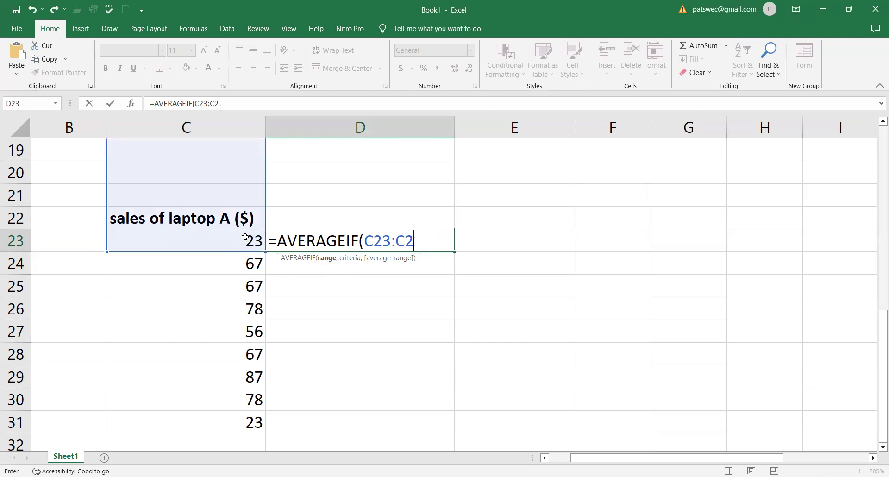
key("BackSpace")
key("BackSpace")
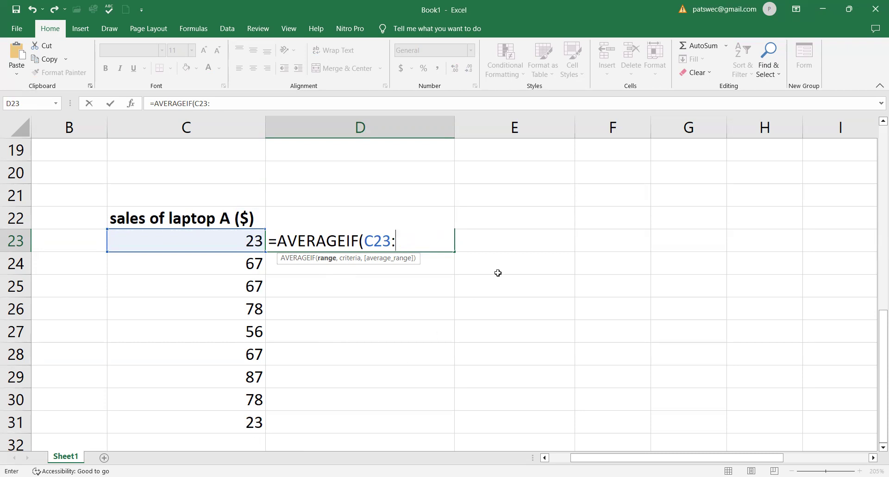
type("c31")
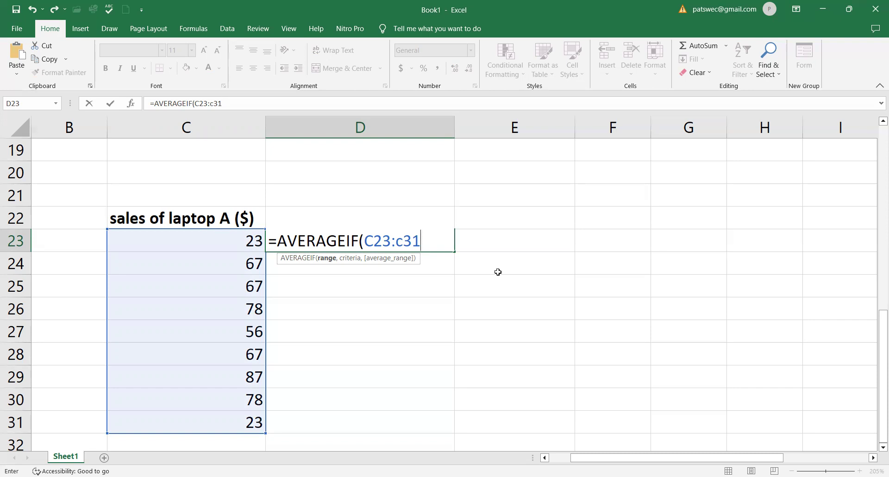
Step: Complete the AVERAGEIF formula in D23 with the criterion ">=50" and enter it
type(",")
key("BackSpace")
type("\"")
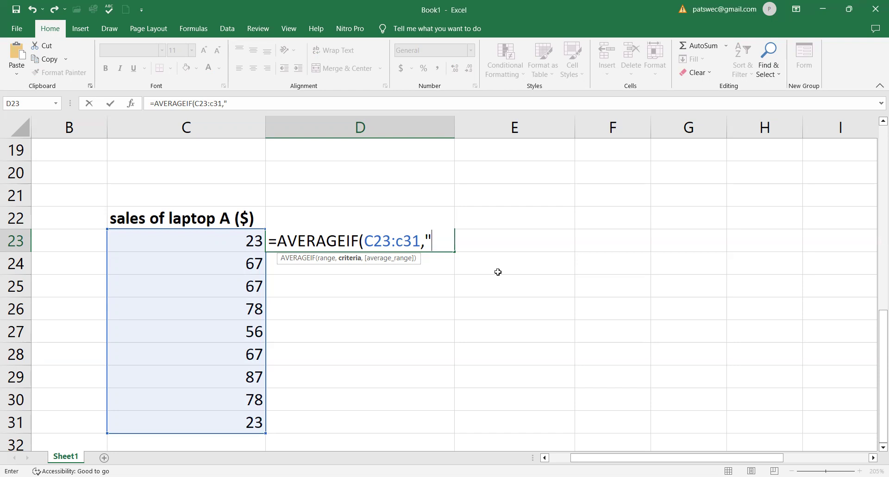
type(">=50")
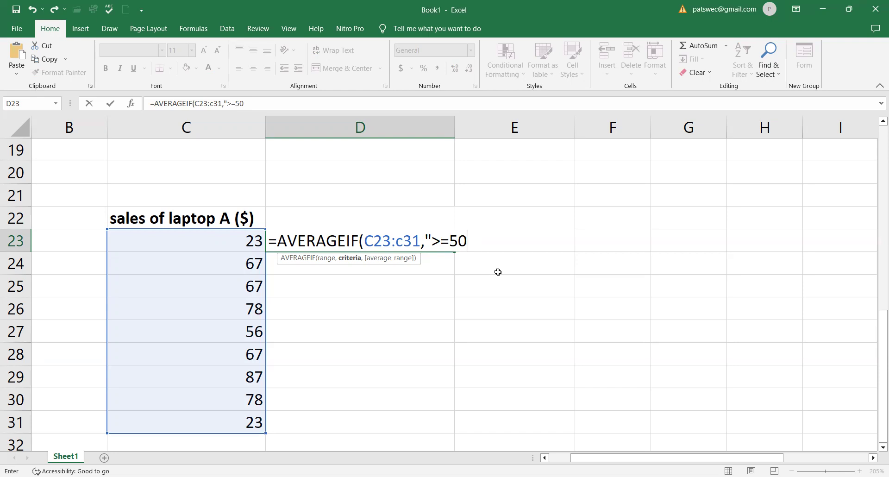
type("\")")
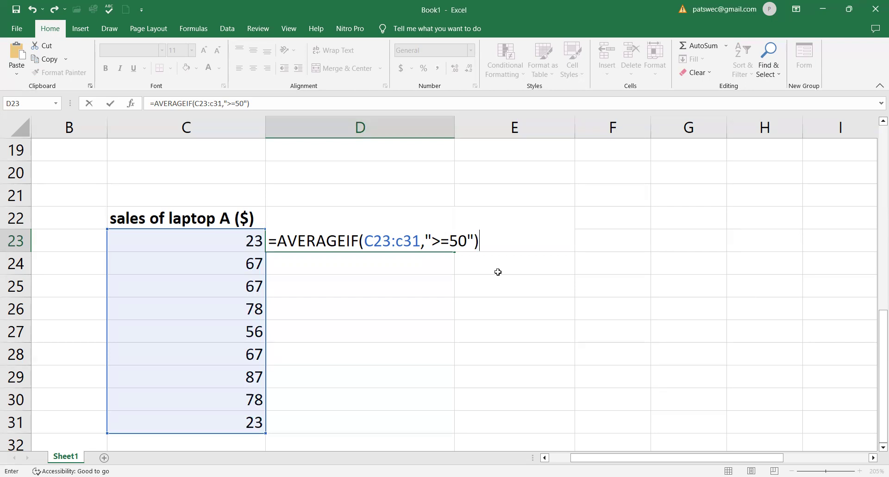
key("Return")
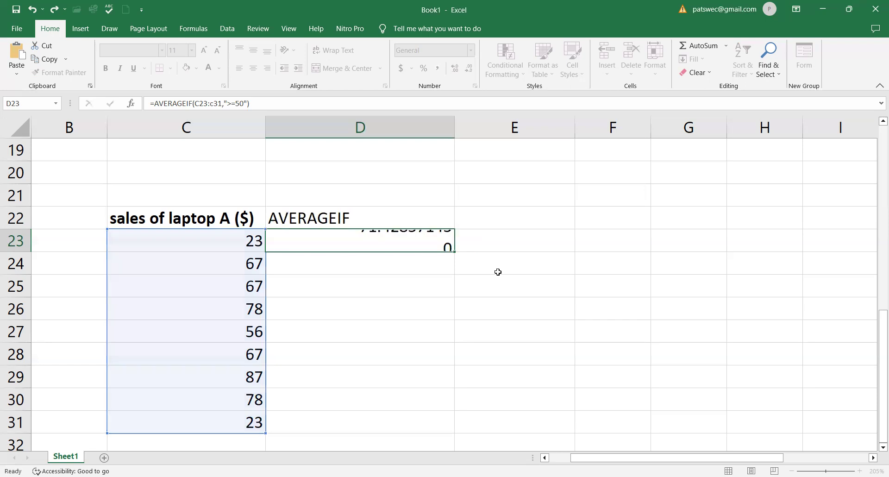
left_click(418, 240)
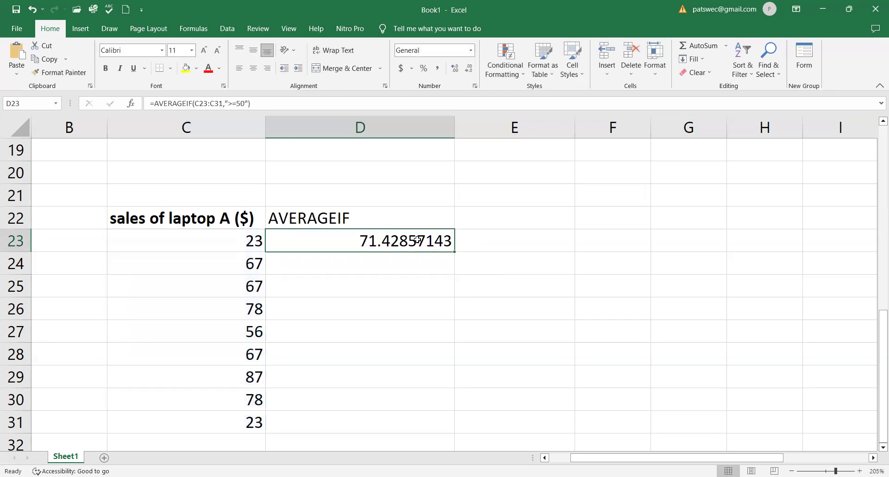
Step: Select the sales values of at least 50 in C24 through C30 to check their average
left_click(253, 263)
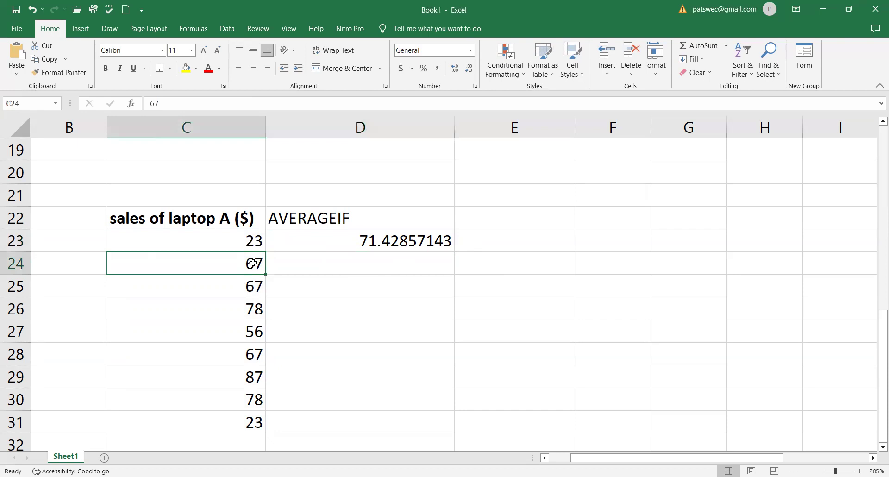
left_click(255, 284, "ctrl")
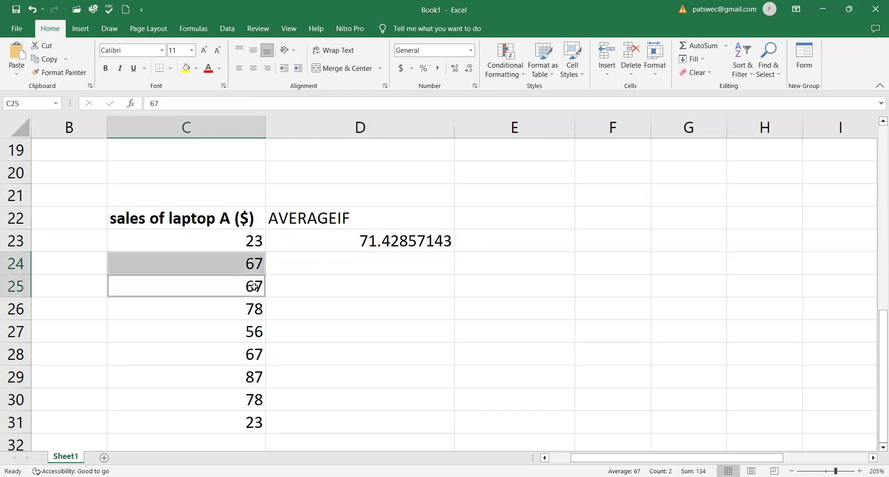
left_click(255, 310, "ctrl")
left_click(254, 335, "ctrl")
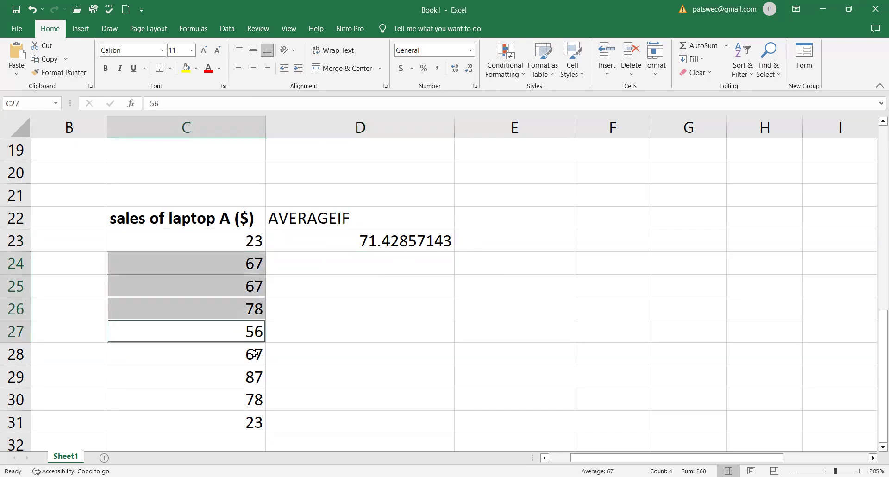
left_click(254, 353, "ctrl")
left_click(258, 376, "ctrl")
left_click(260, 399, "ctrl")
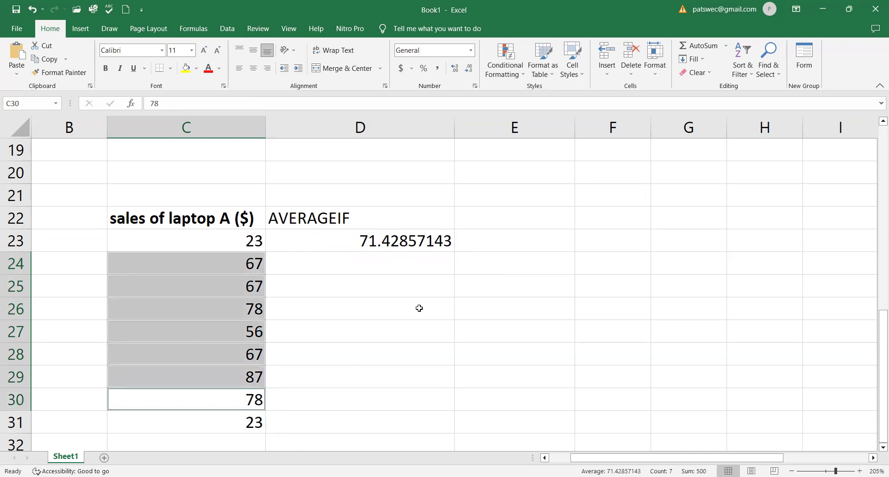
left_click(372, 287, "ctrl")
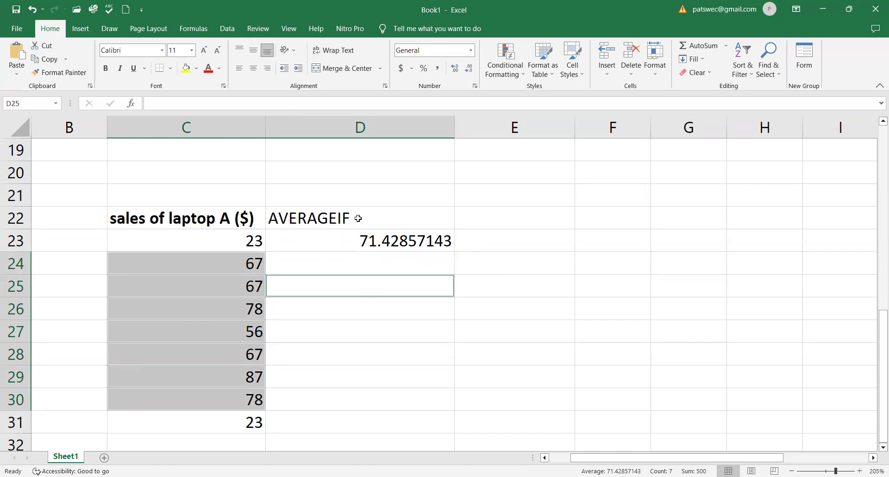
Step: Start an AVERAGE formula in D25 with C24, C25 and C26 as separate arguments
left_click(401, 334)
key("Up")
key("Up")
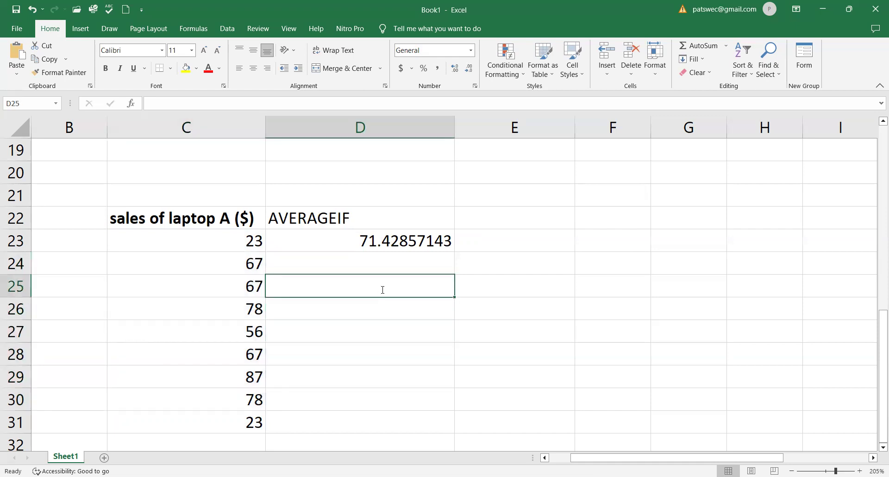
type("=")
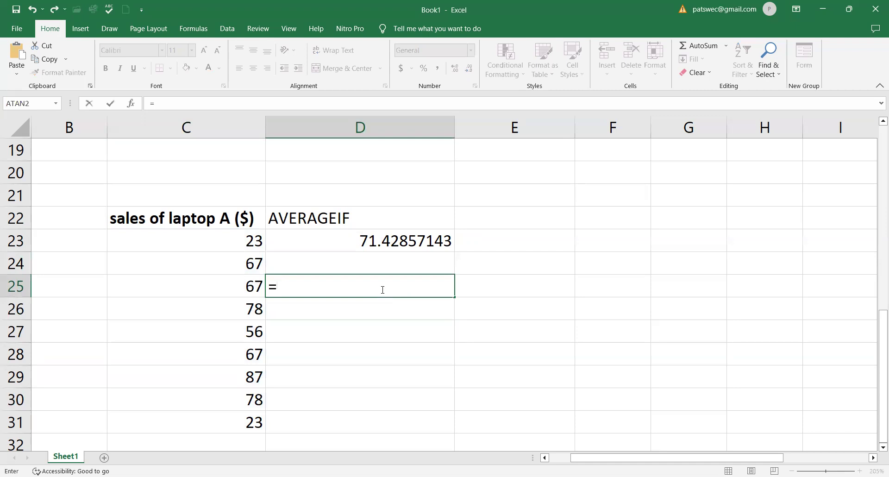
type("avera")
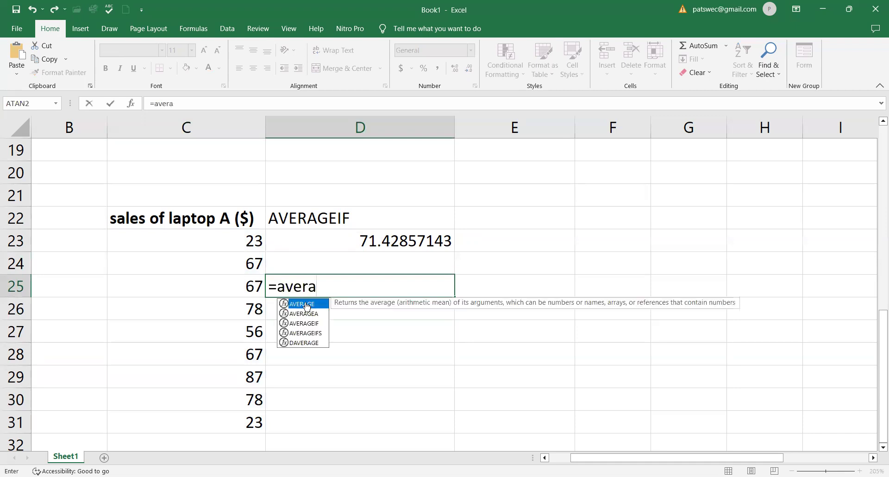
double_click(306, 306)
left_click(251, 263)
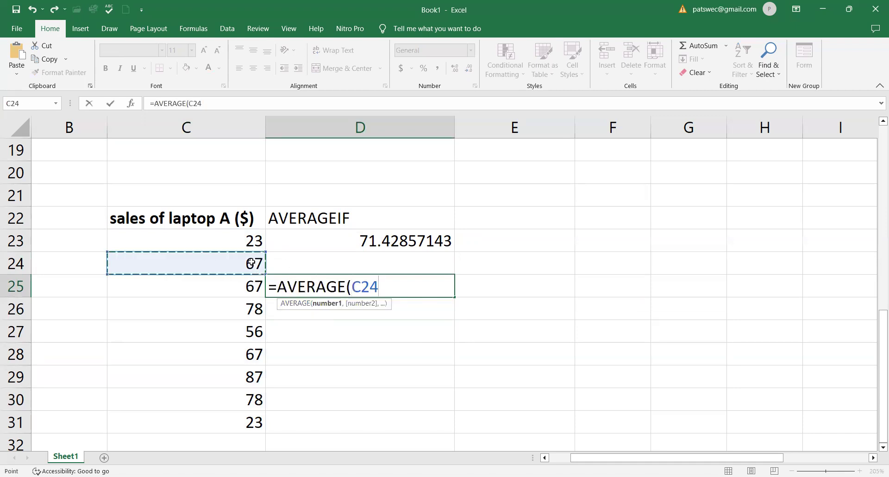
type(",")
left_click(251, 286)
type(",")
left_click(250, 311)
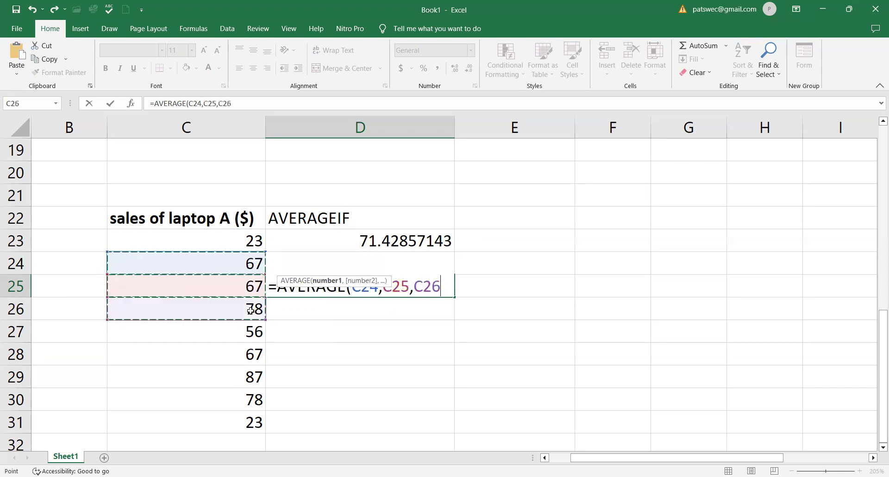
Step: Add C27, C28, C29 and C30 to the AVERAGE formula in D25, enter it and compare it with D23
type(",")
left_click(252, 332)
type(",")
left_click(254, 355)
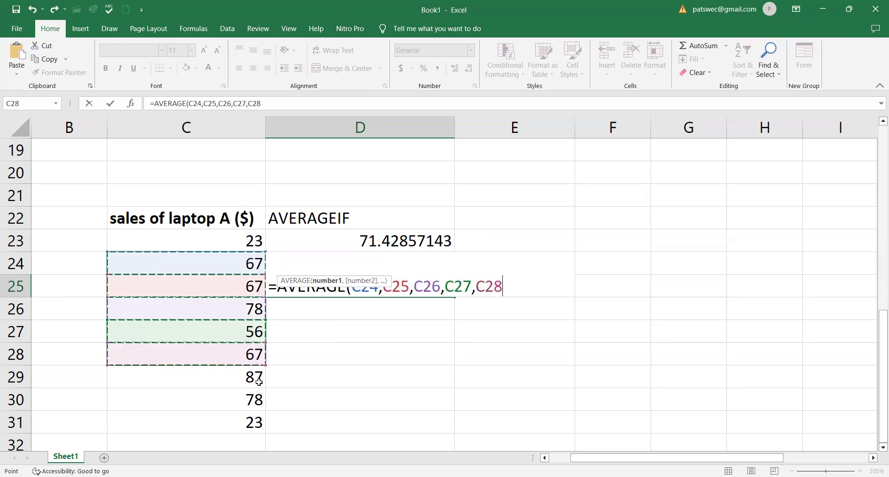
type(",")
left_click(259, 378)
type(",")
left_click(255, 399)
type(")")
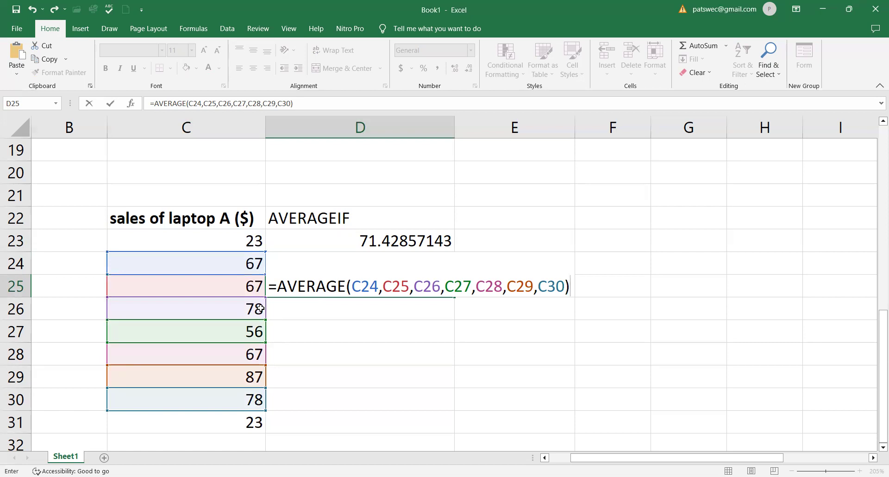
key("Return")
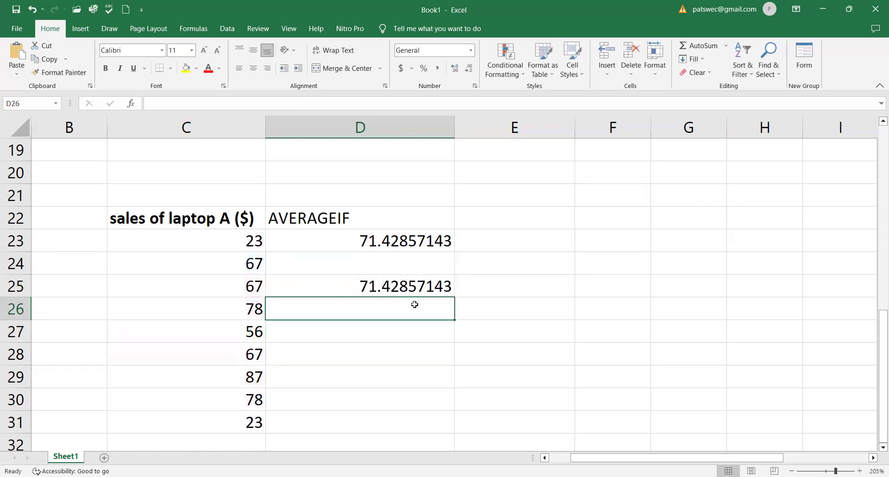
left_click(412, 288)
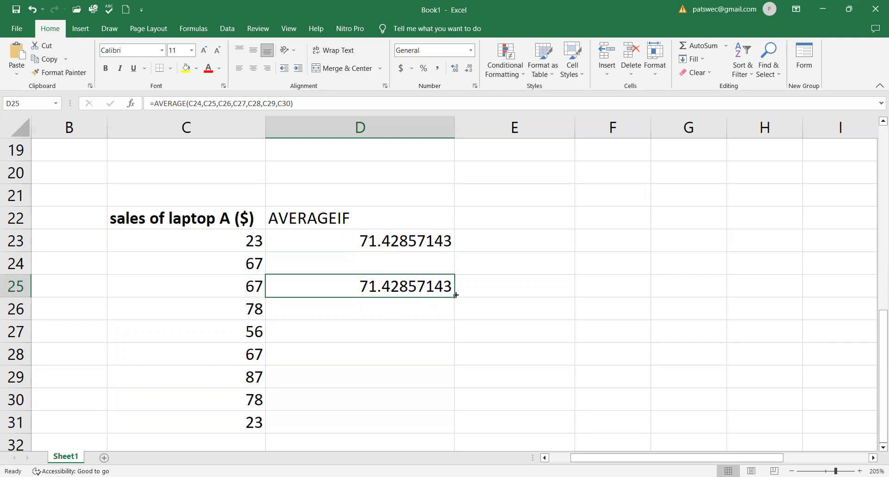
left_click(429, 241)
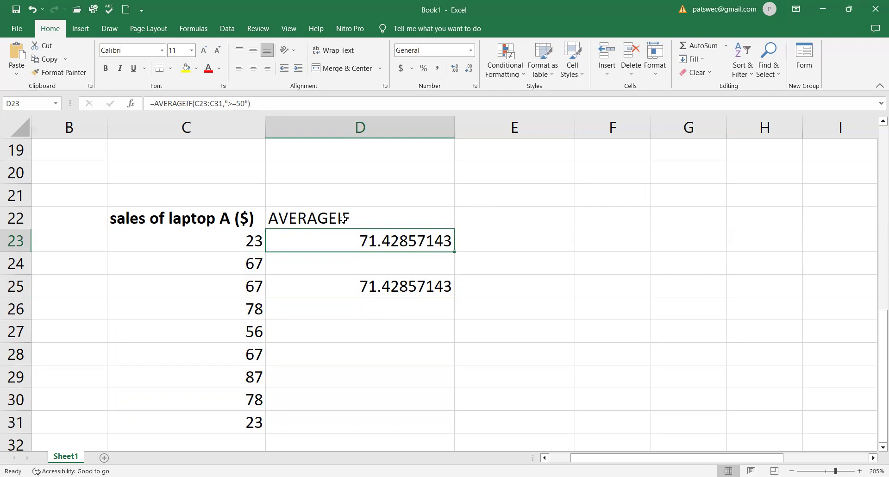
Step: Label the laptop sales table "example 1" in C21 and enter "example 2" in E21
left_click(138, 188)
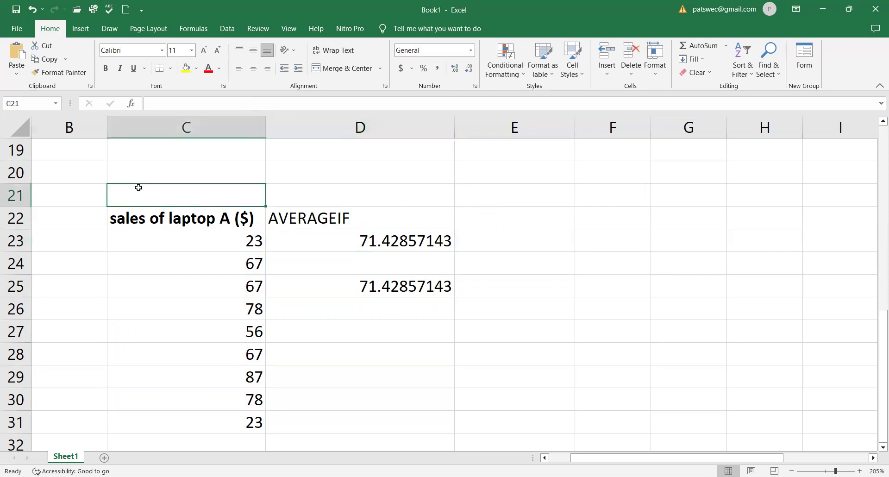
type("exa")
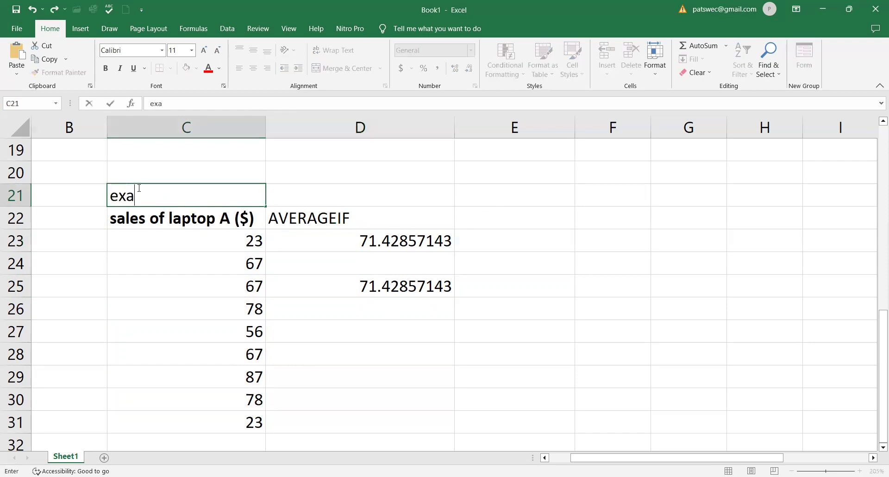
type("mple 1")
left_click(486, 193)
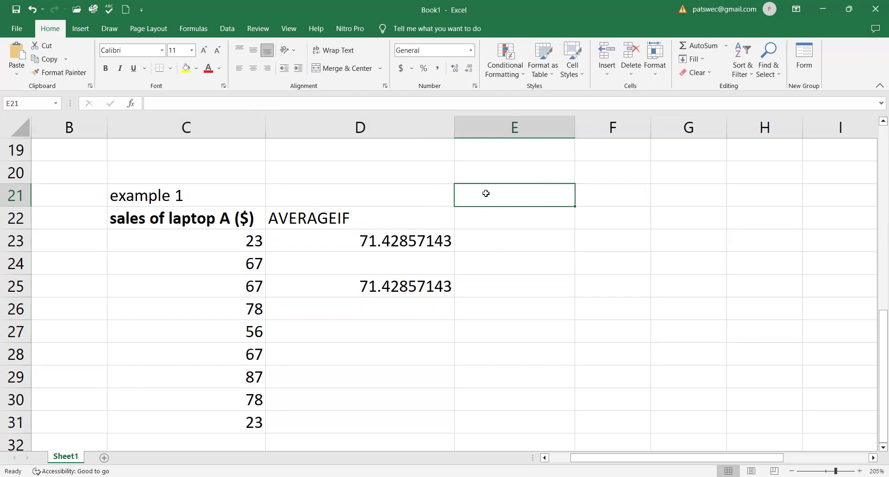
type("exa")
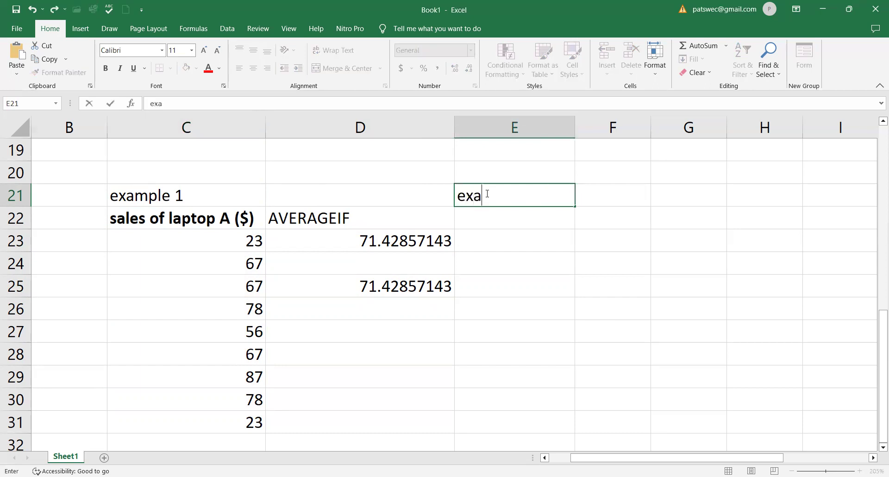
type("mple 2")
Step: Enter the heading "Marks of student A in Biology" in E22 under the example 2 label
left_click(495, 220)
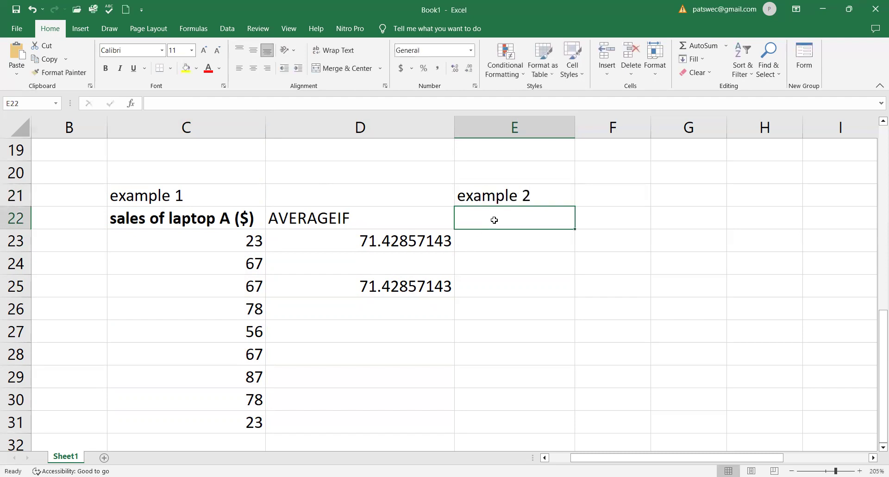
type("m")
key("BackSpace")
type("Marks of")
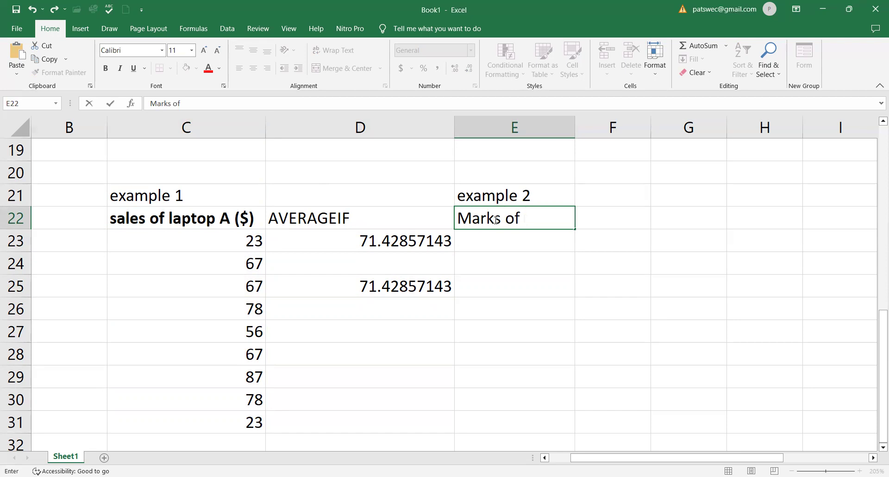
type(" student")
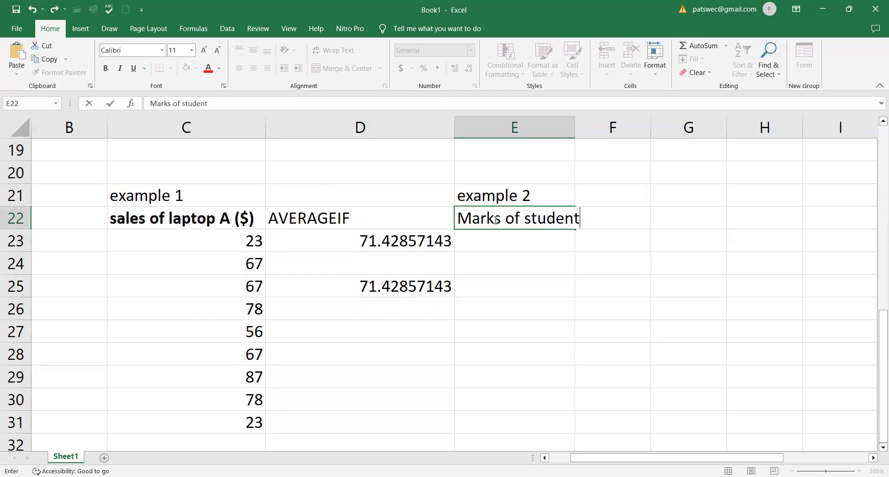
type(" A in Bio")
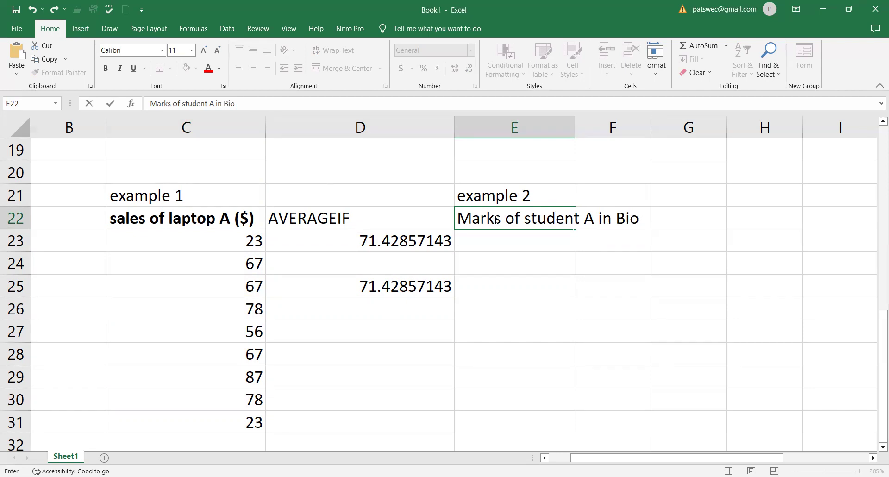
type("k")
key("BackSpace")
type("logy")
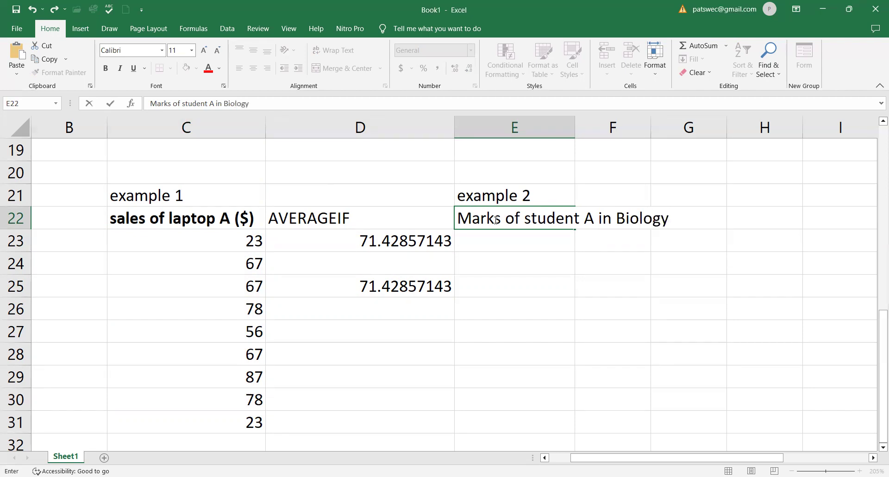
left_click(595, 299)
Step: Enter the Biology marks 67, 89, 67 and 23 in cells E23 through E26
left_click(528, 240)
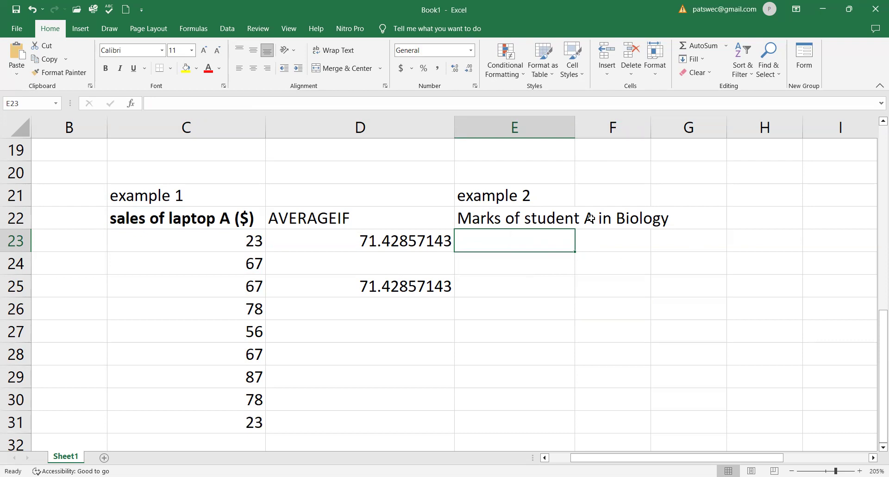
type("67")
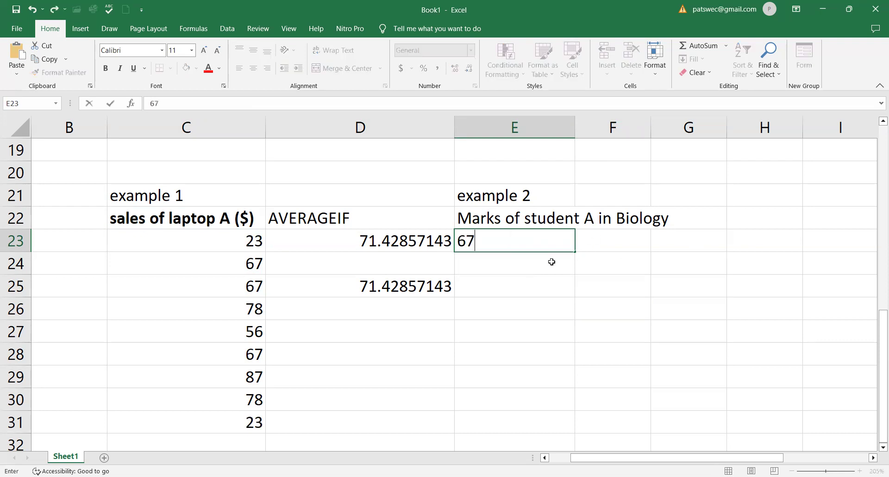
left_click(543, 263)
type("89")
left_click(529, 288)
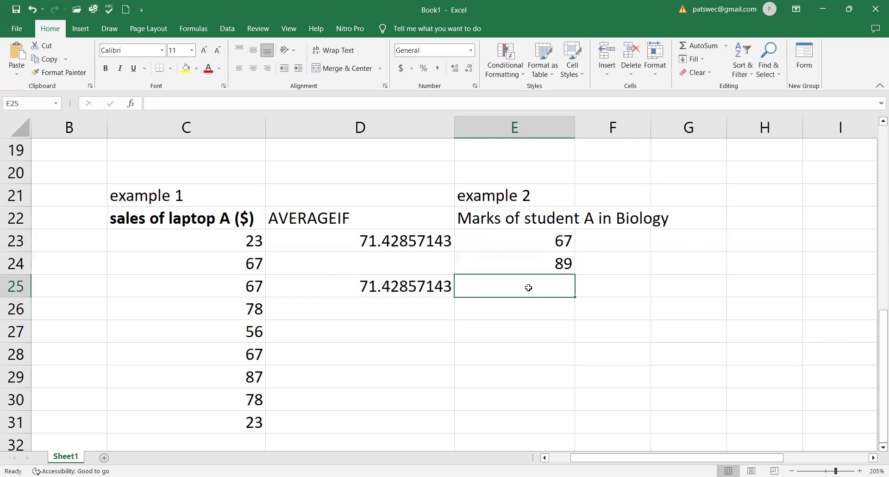
type("67")
left_click(538, 314)
type("34")
left_click(502, 345)
key("Up")
key("Up")
type("23")
Step: Enter the remaining Biology marks 78, 34, 34 and 78 in cells E27 through E30
left_click(530, 340)
type("78")
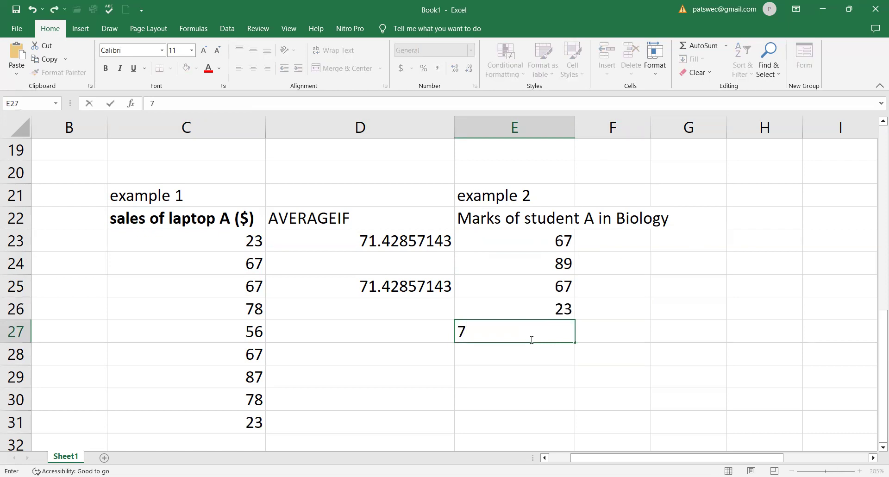
left_click(553, 353)
type("34")
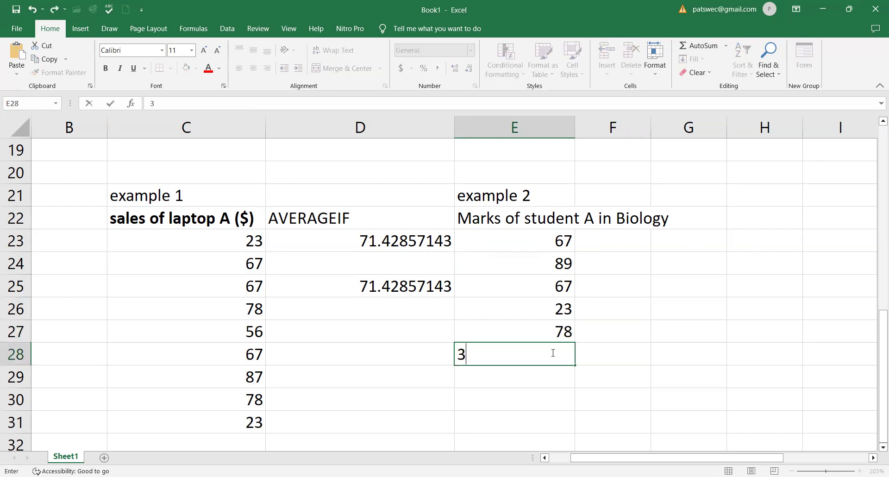
left_click(539, 374)
type("34")
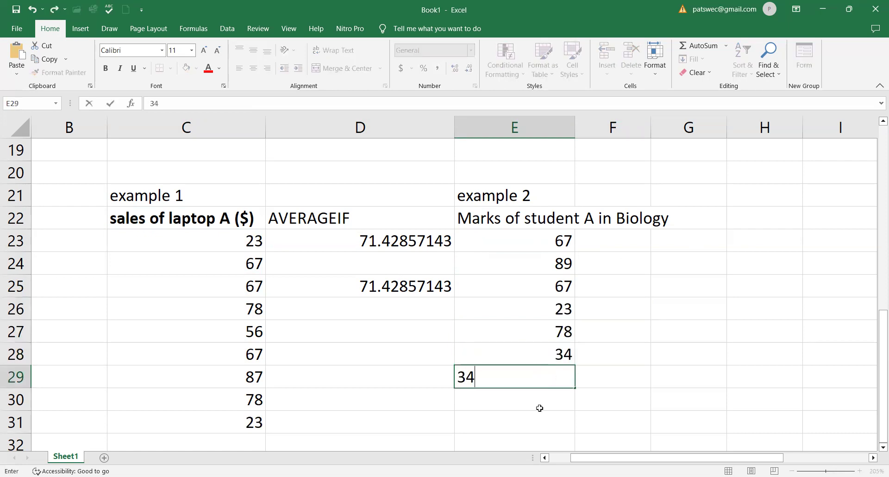
left_click(540, 407)
type("78")
left_click(602, 401)
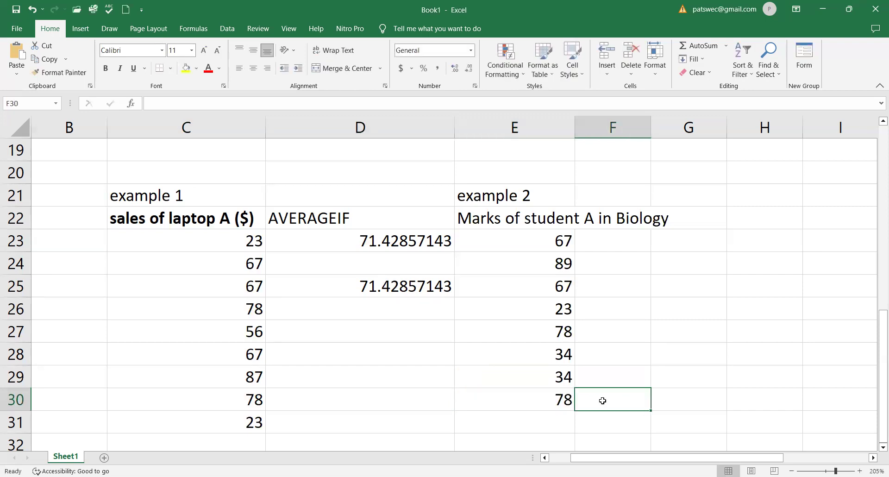
Step: Start an AVERAGEIF formula in F23 with E23:E31 as its range
left_click(595, 241)
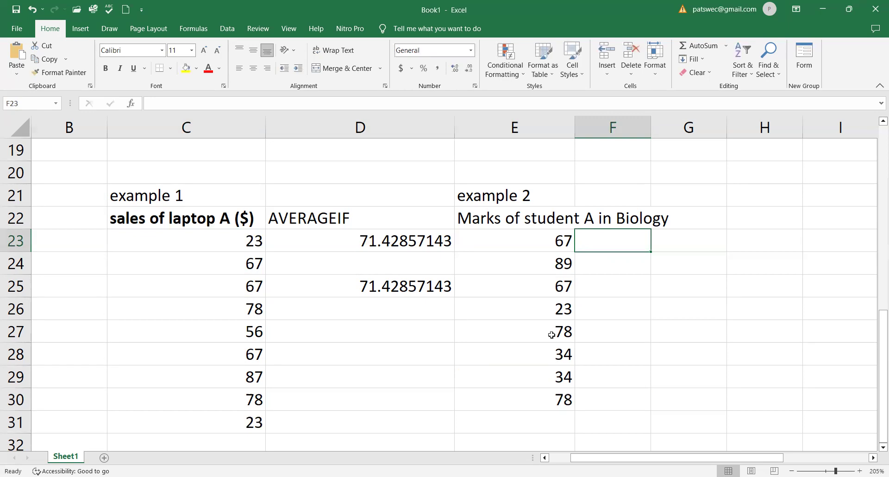
type("=")
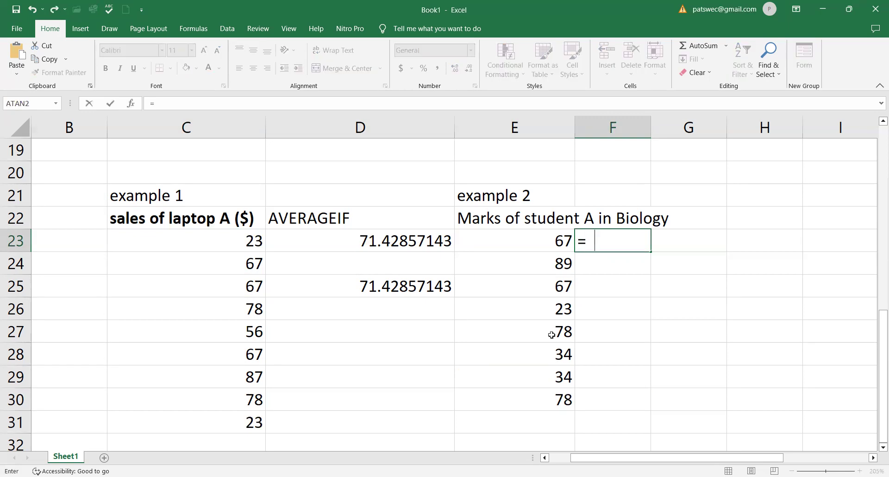
type("  avera")
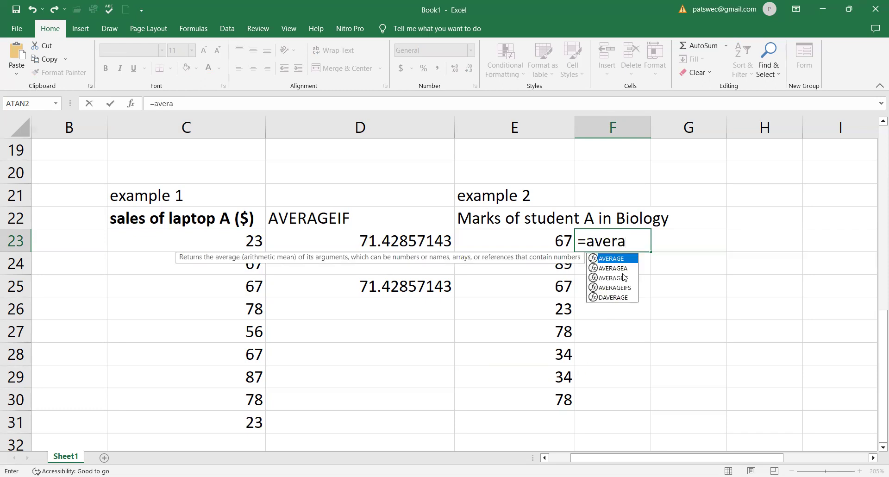
left_click(625, 278)
double_click(624, 278)
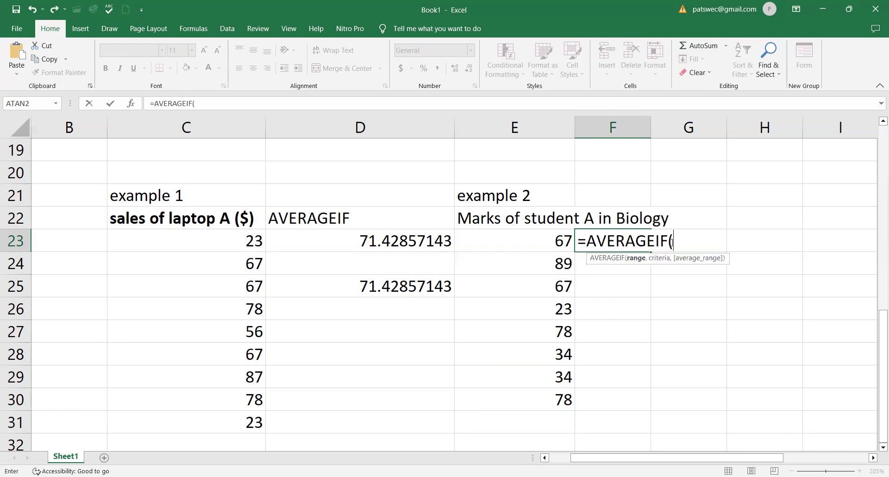
left_click(561, 241)
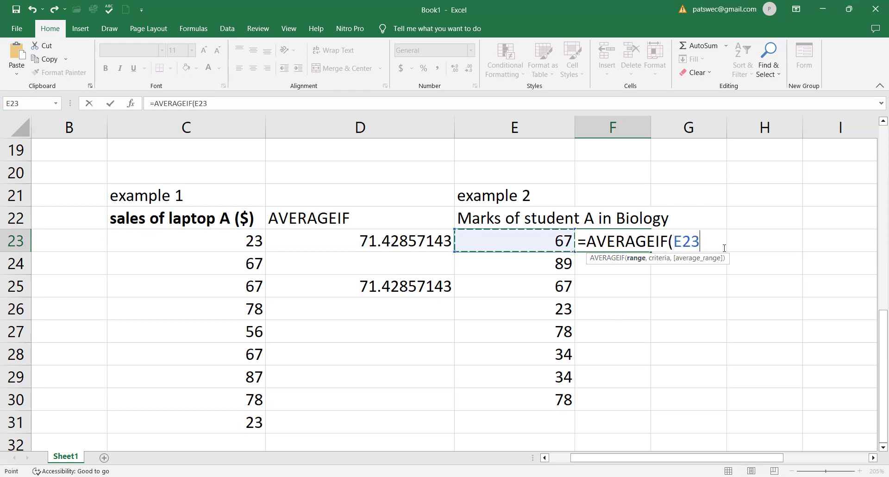
key("F8")
key("BackSpace")
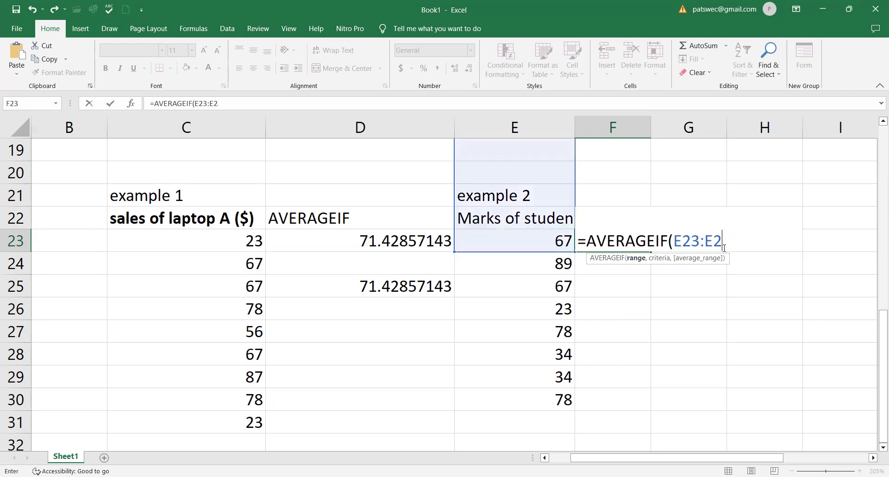
key("BackSpace")
key("BackSpace")
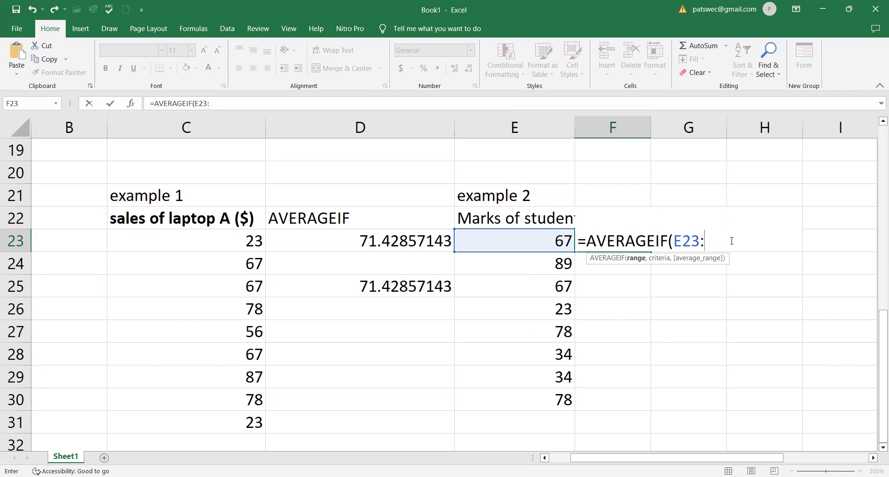
type("e38")
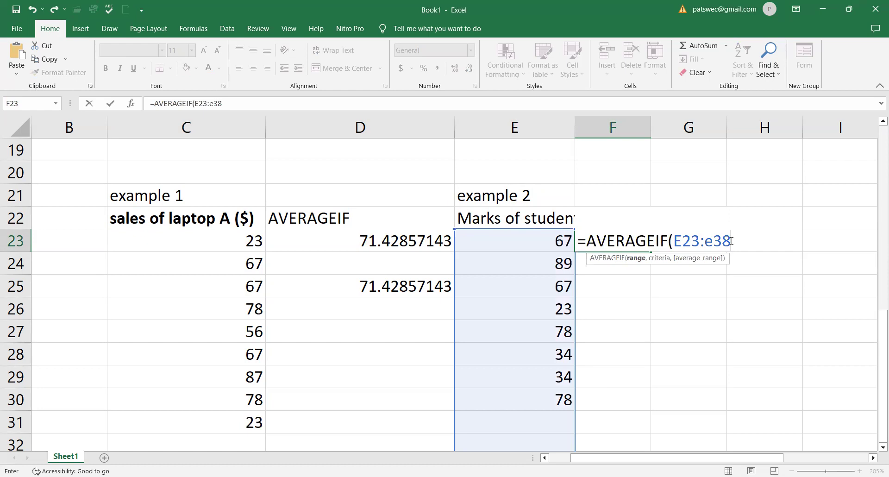
key("BackSpace")
type("1")
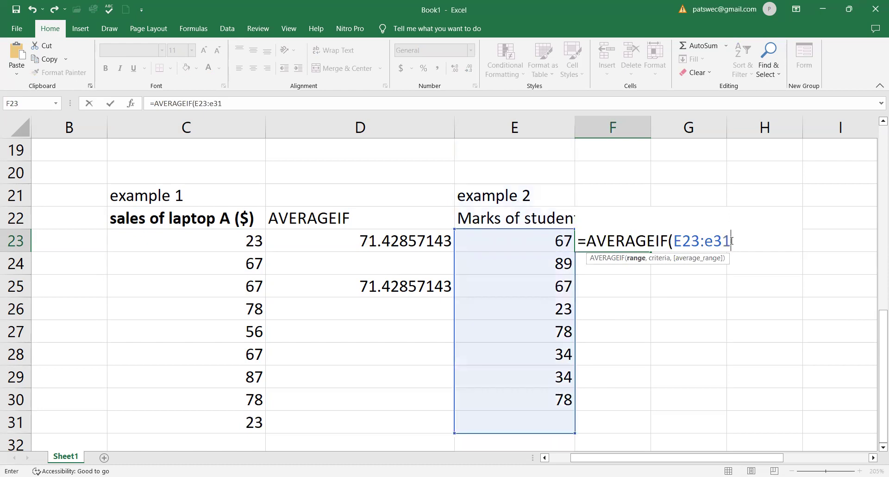
Step: Add the criterion ">55" to the AVERAGEIF formula in F23, enter it and review the cell
type(")")
key("BackSpace")
type(",")
type("\">55")
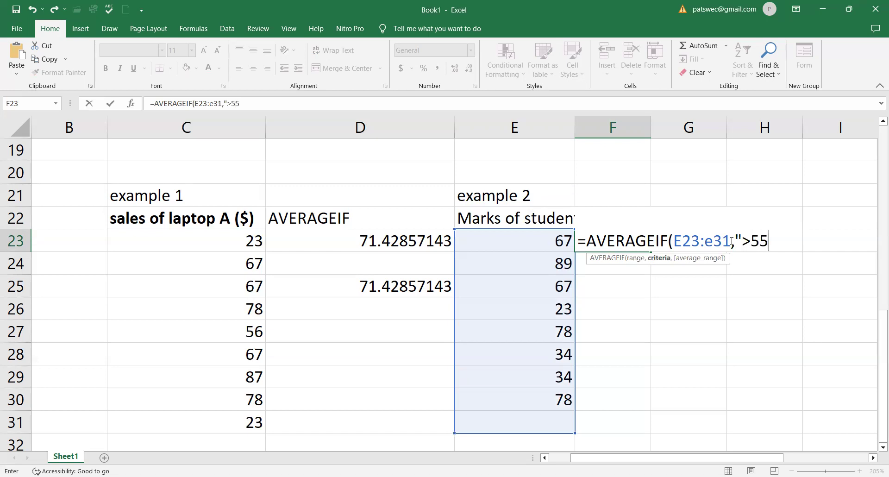
type("\")")
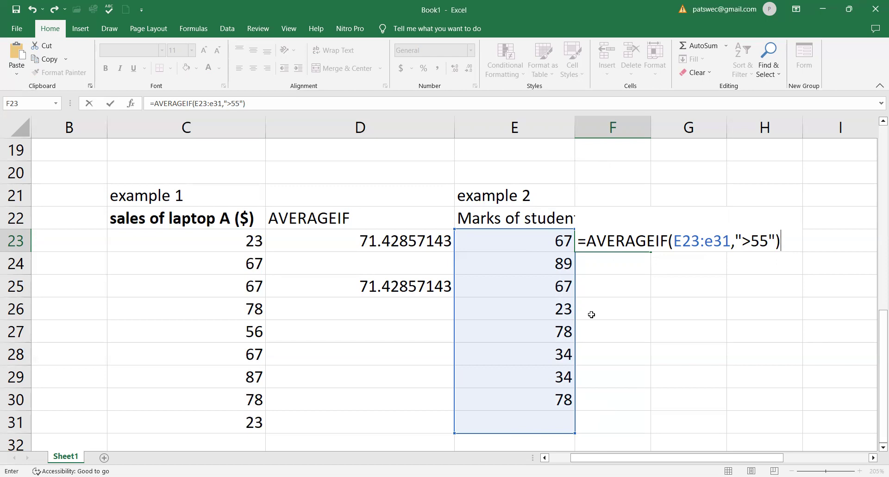
key("Return")
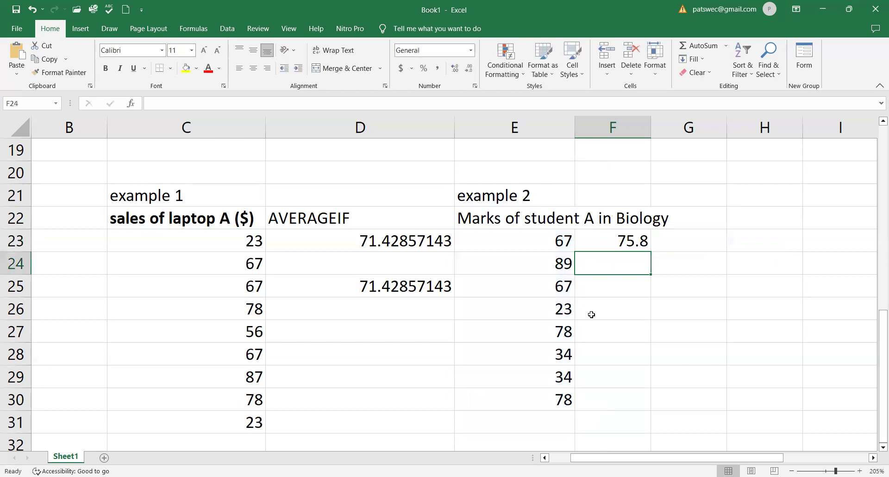
left_click(622, 240)
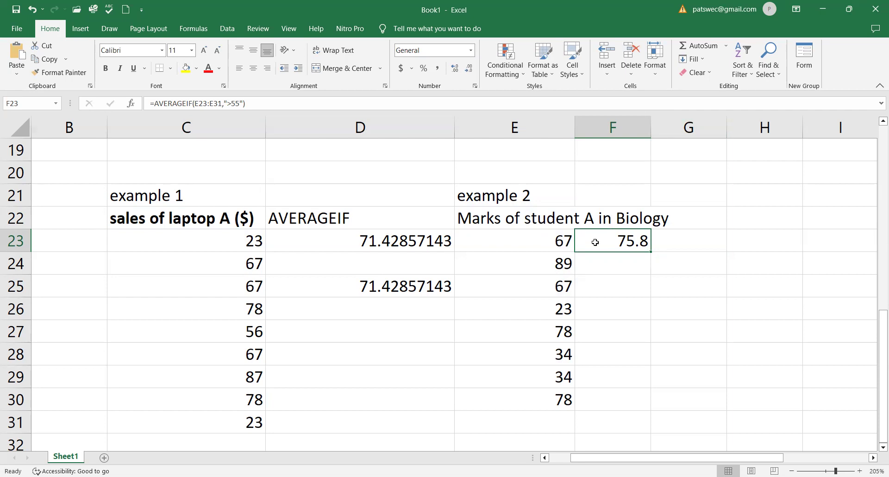
Step: Start an AVERAGE formula in F24 with E23, E24 and E25 as separate arguments
left_click(626, 268)
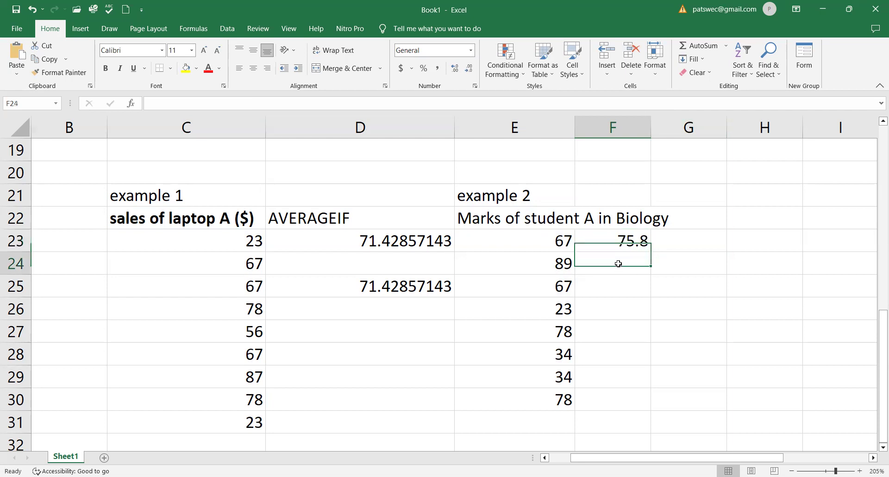
type("=")
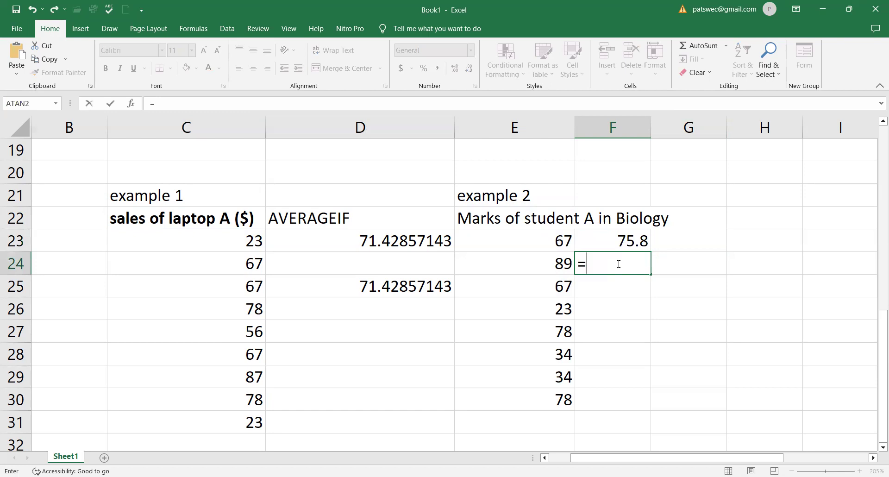
type("avera")
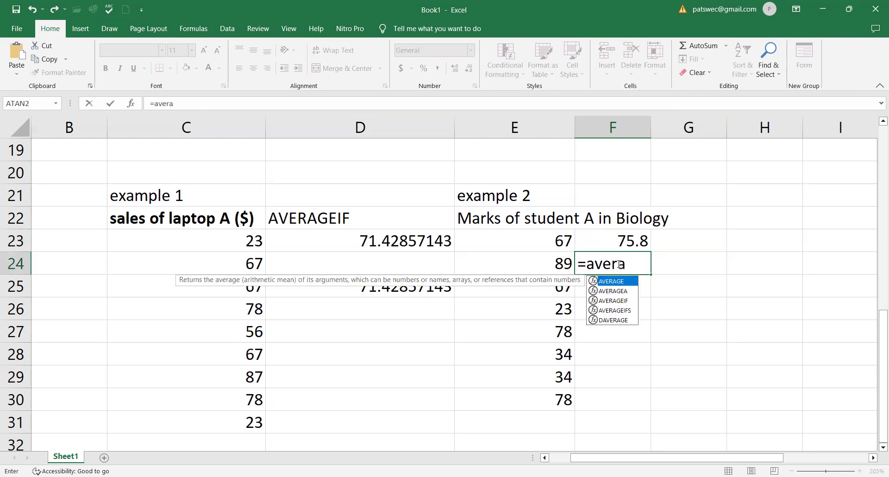
double_click(613, 281)
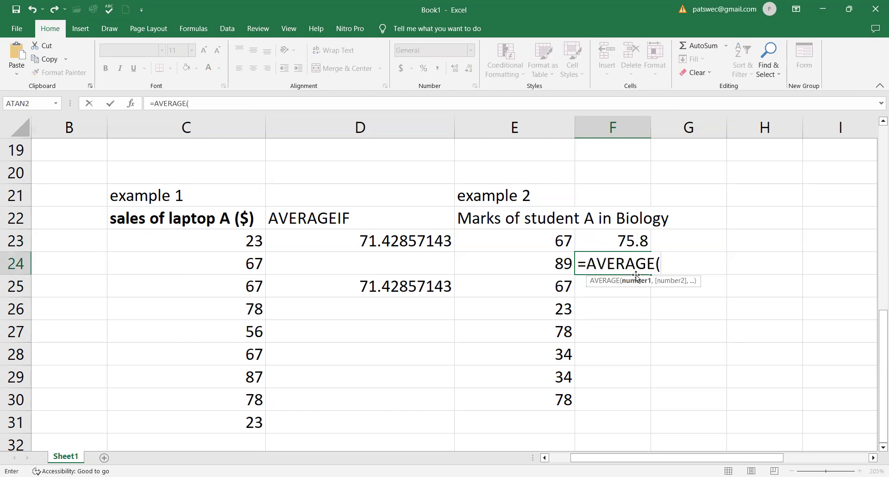
left_click(561, 244)
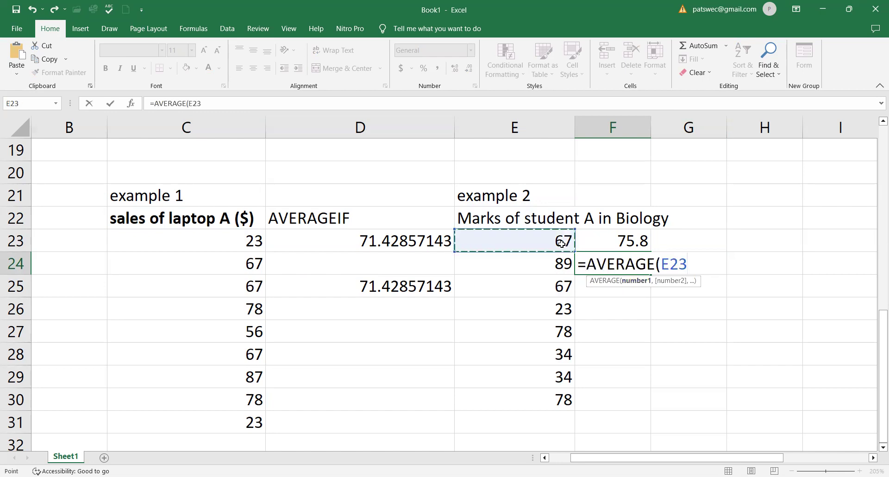
type(",")
left_click(559, 263)
type(",")
left_click(561, 286)
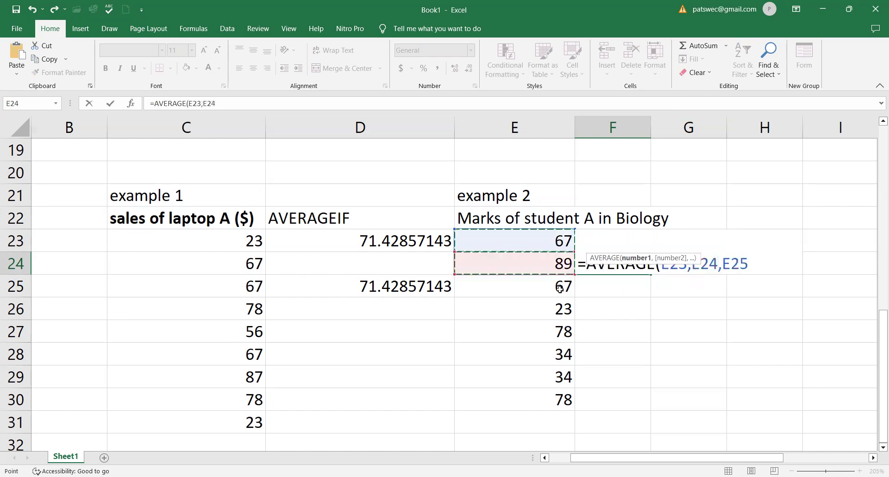
Step: Add E27 and E30 to the AVERAGE formula in F24, enter it and compare it with F23
type(",")
left_click(569, 331)
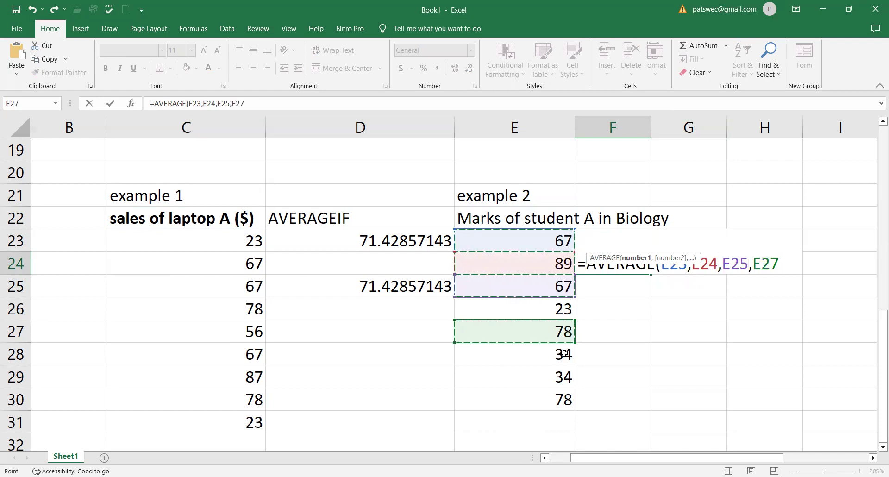
type(",")
left_click(566, 399)
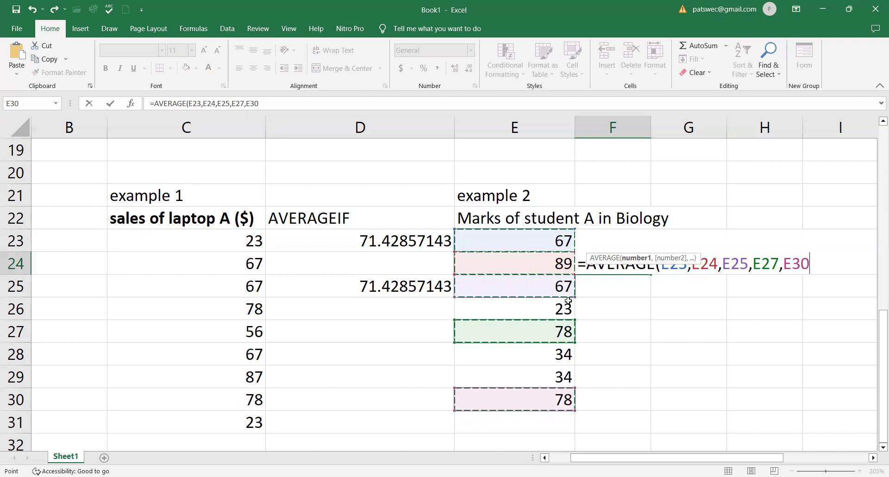
type(")")
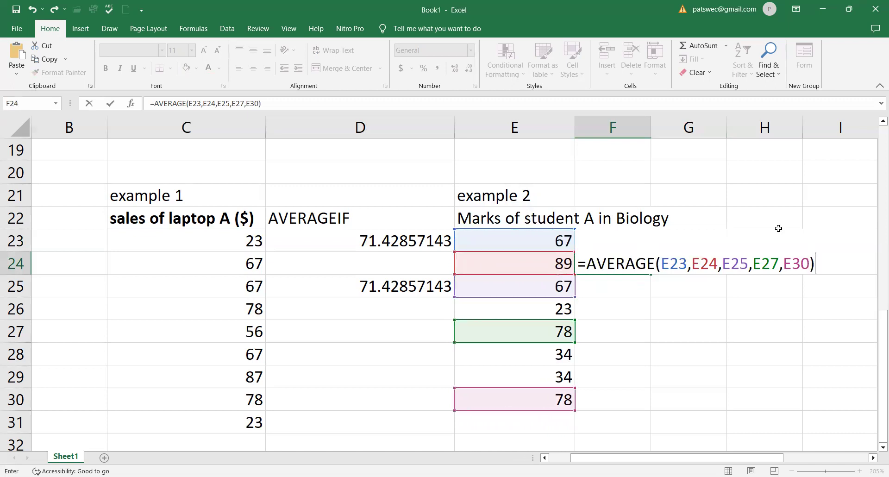
key("Return")
left_click(623, 266)
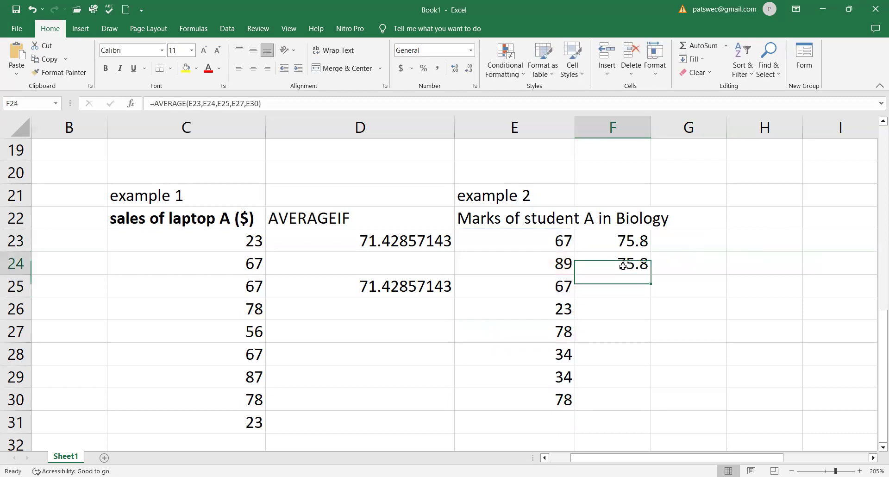